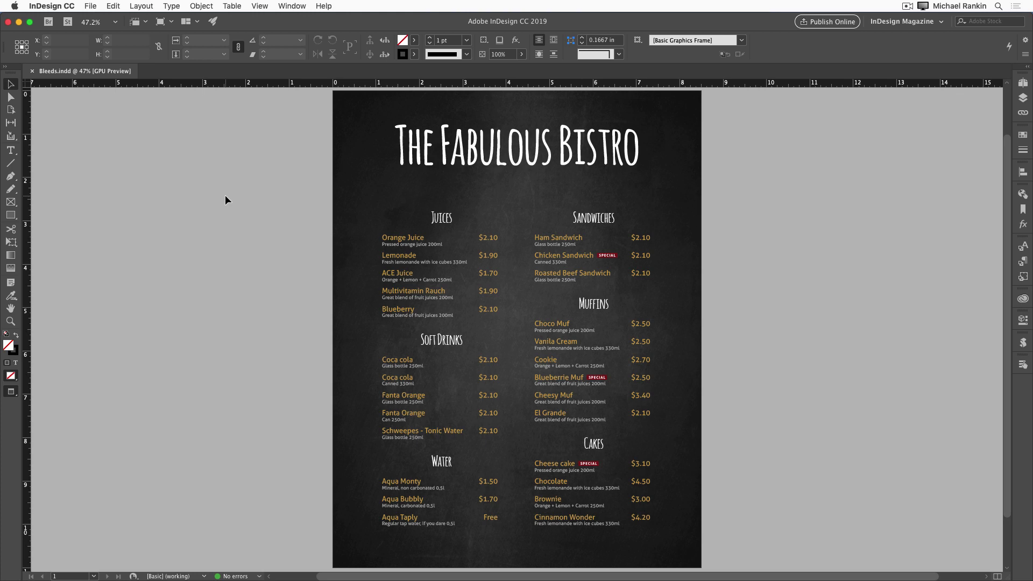
Select all the menu objects and nudge them slightly down and right.
{"action": "key", "text": "super+a"}
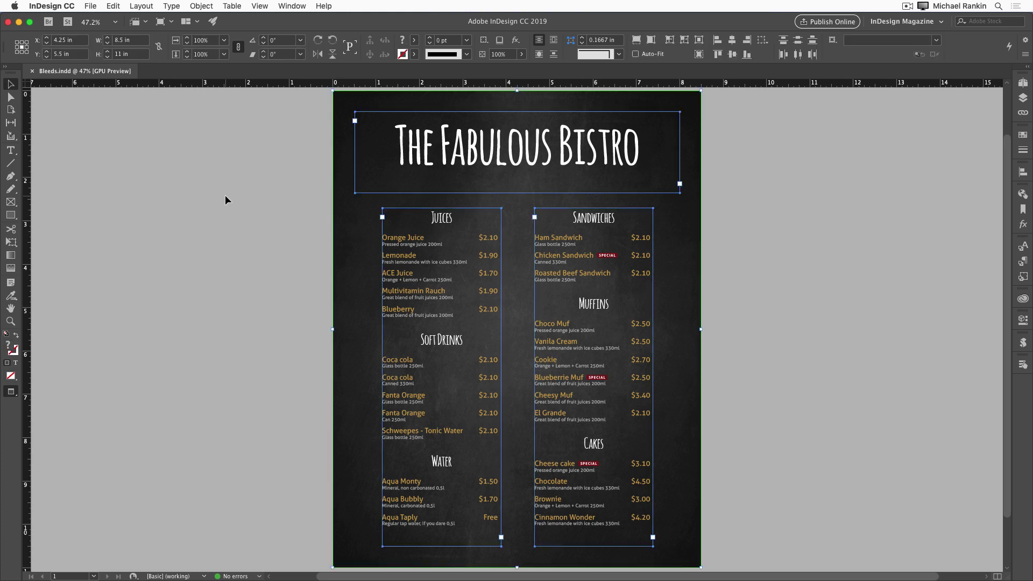
{"action": "key", "text": "Down"}
{"action": "key", "text": "Right"}
{"action": "key", "text": "Right"}
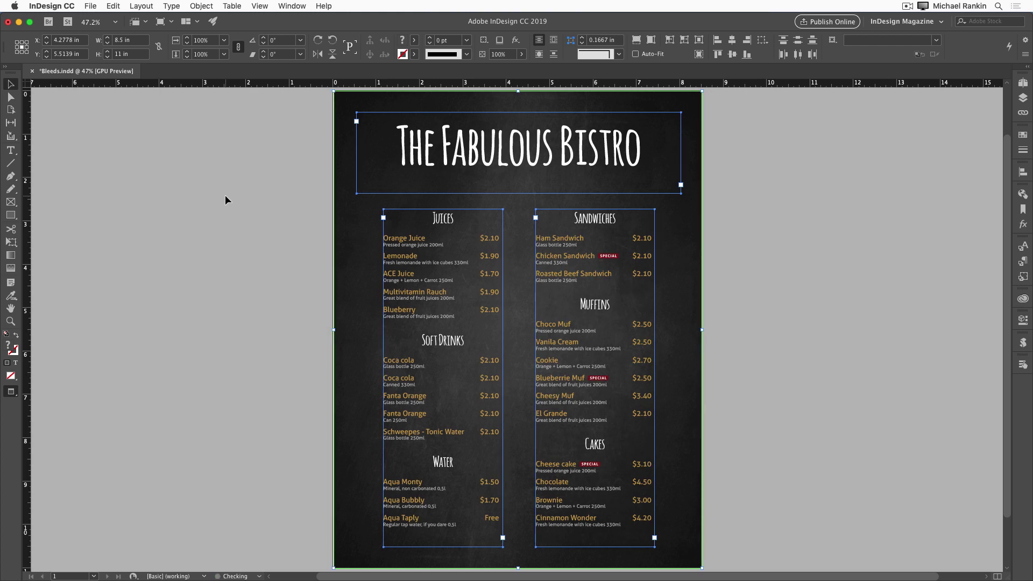
{"action": "left_click_drag", "start_coordinate": [310, 130], "coordinate": [362, 88]}
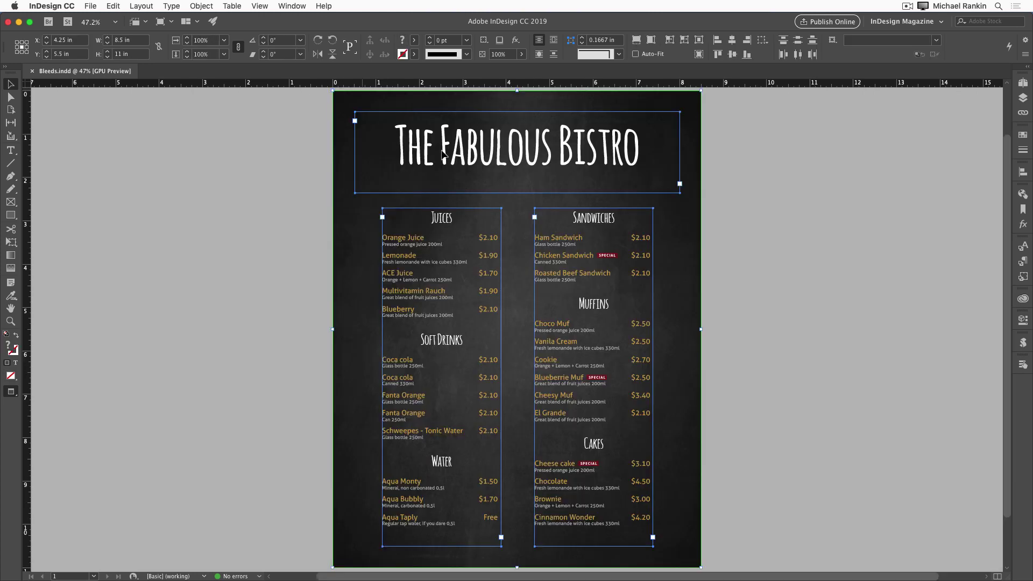
In Normal mode, set a linked 0.125 in bleed in Document Setup.
{"action": "key", "text": "w"}
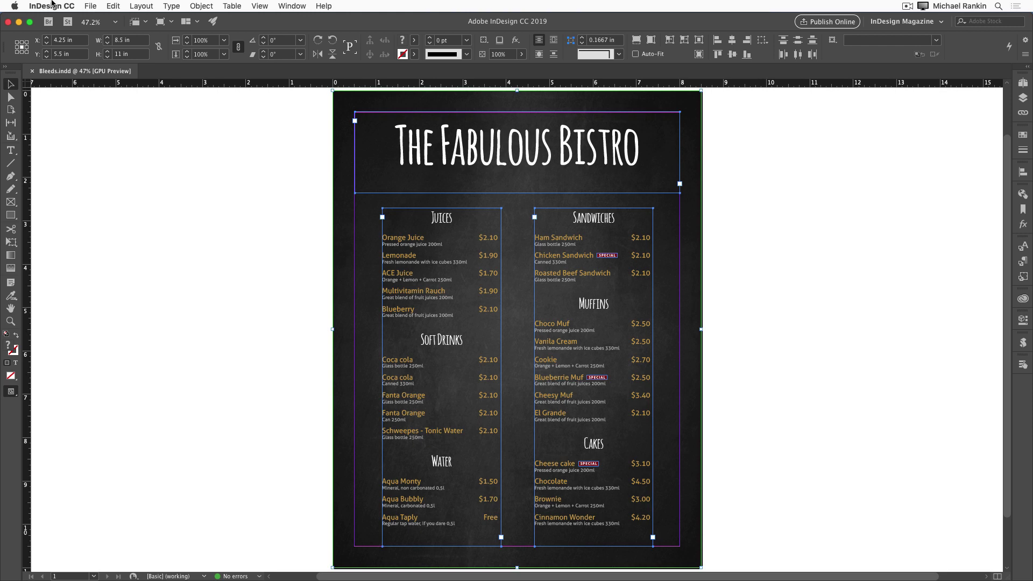
{"action": "left_click", "coordinate": [91, 6]}
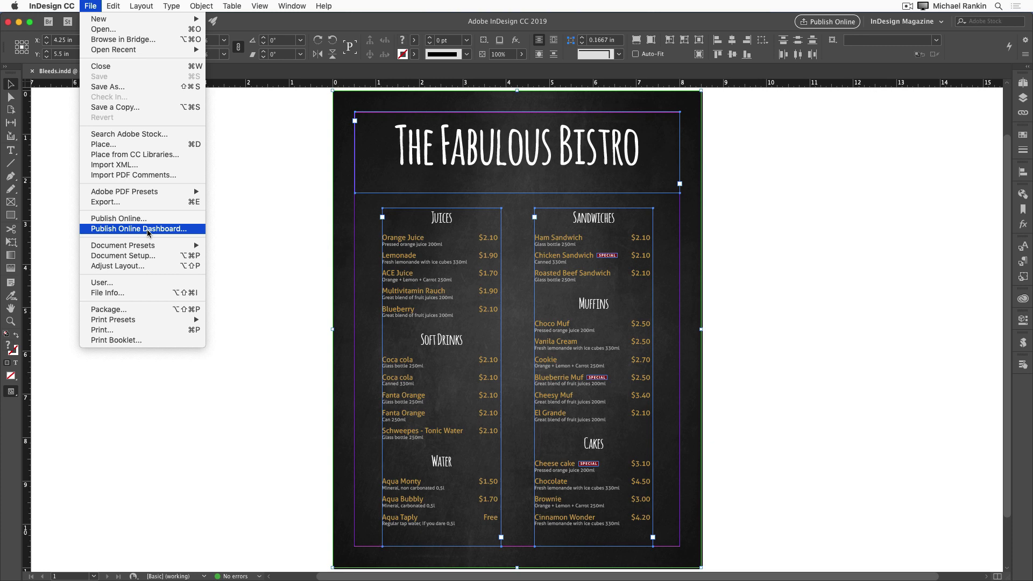
{"action": "left_click", "coordinate": [123, 256]}
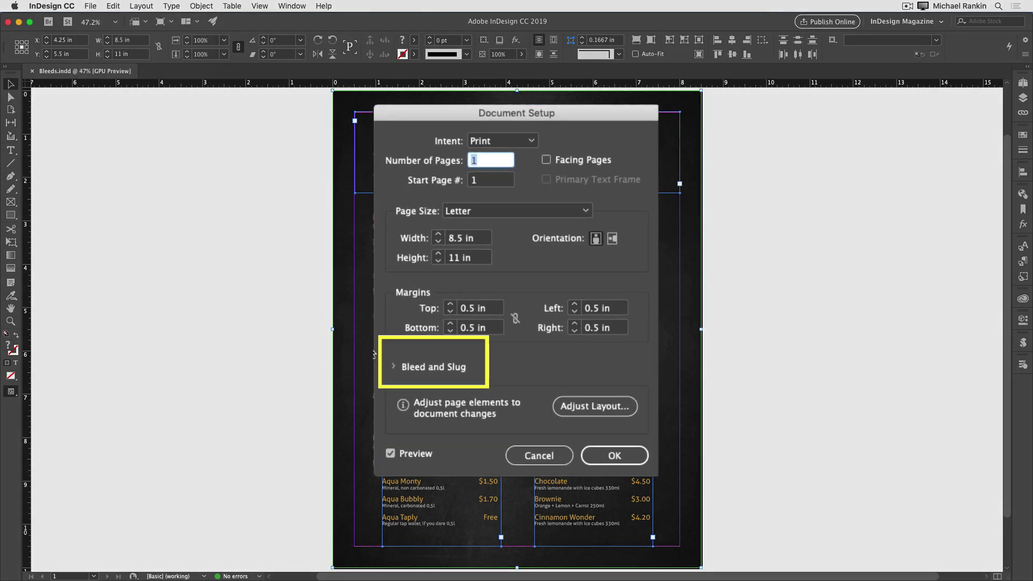
{"action": "left_click", "coordinate": [392, 367]}
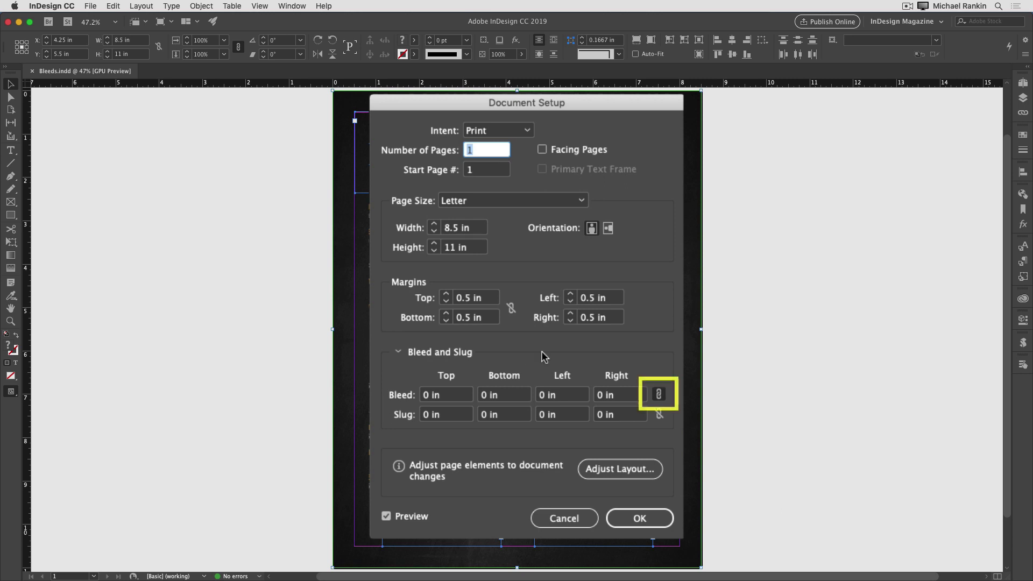
{"action": "left_click", "coordinate": [464, 397]}
{"action": "type", "text": "."}
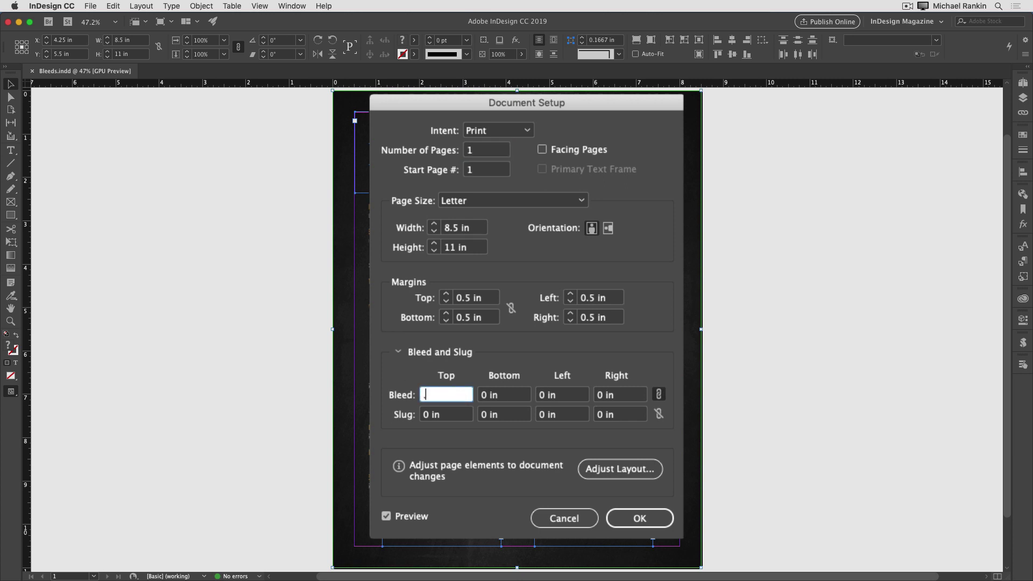
{"action": "type", "text": "125"}
{"action": "key", "text": "Tab"}
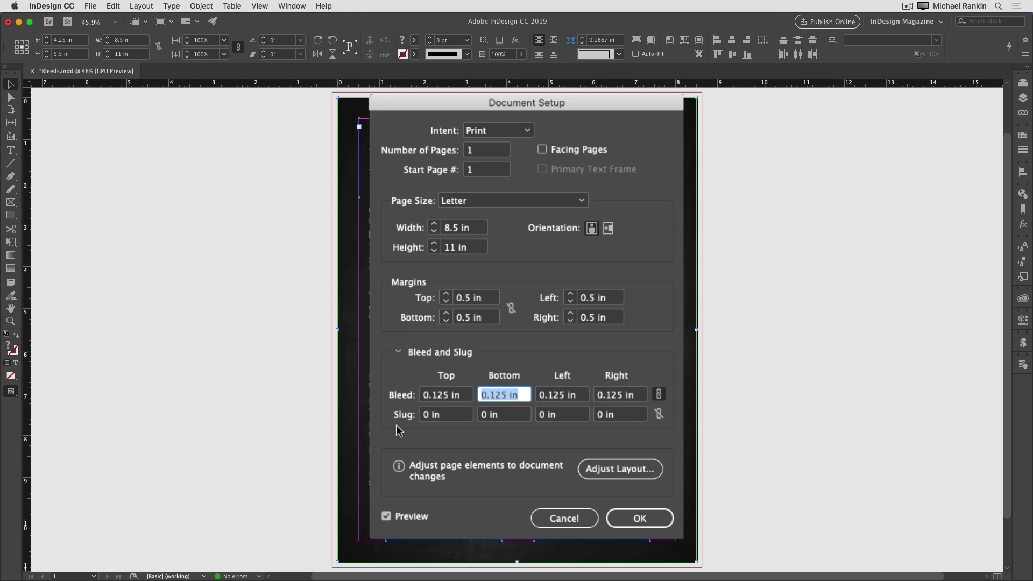
{"action": "key", "text": "Return"}
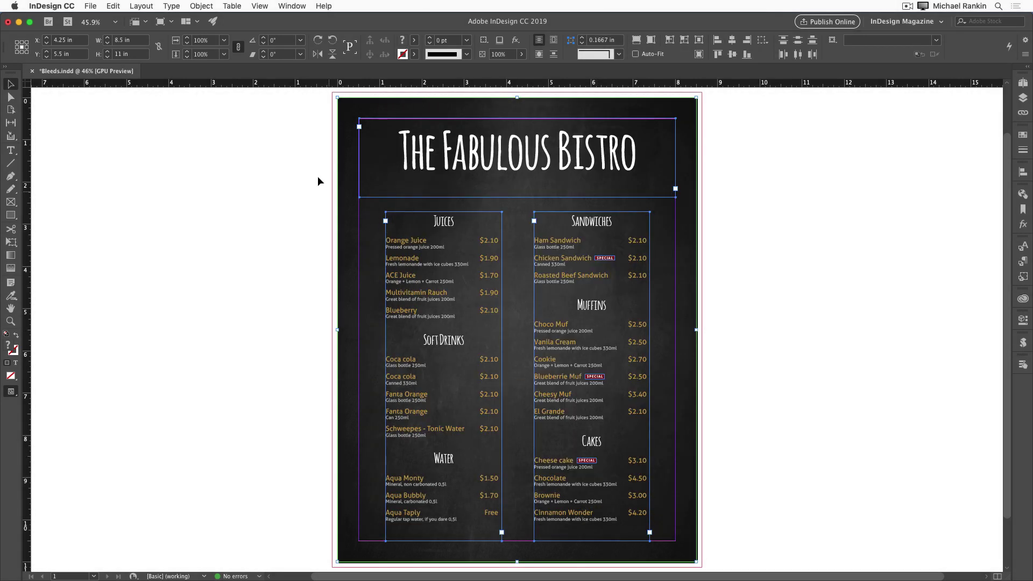
Drag the black background's top-left corner out to the top-left bleed corner.
{"action": "left_click", "coordinate": [302, 146]}
{"action": "left_click_drag", "start_coordinate": [316, 139], "coordinate": [369, 73]}
{"action": "left_click", "coordinate": [492, 191]}
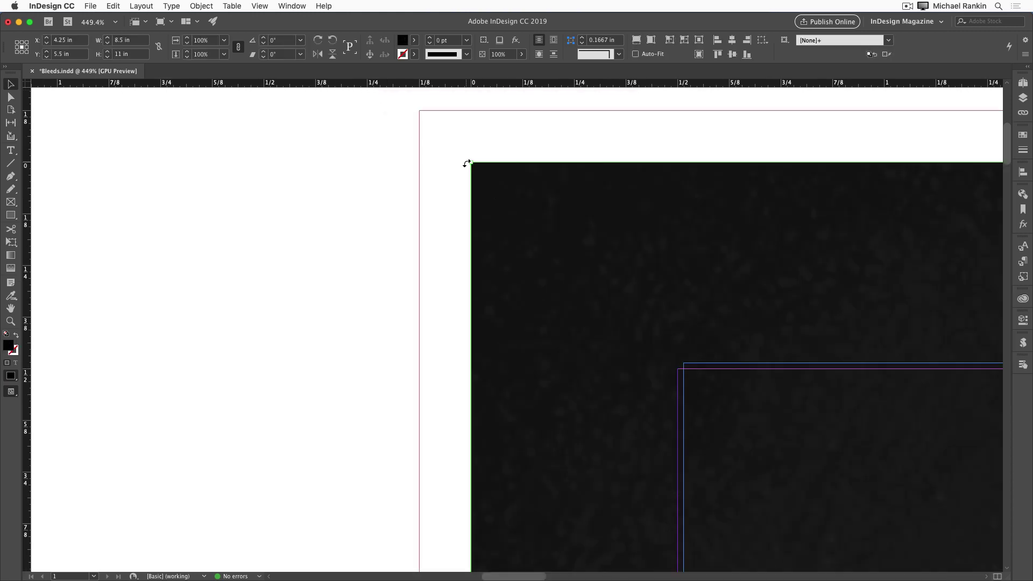
{"action": "left_click_drag", "start_coordinate": [467, 163], "coordinate": [420, 111]}
{"action": "key", "text": "super+0"}
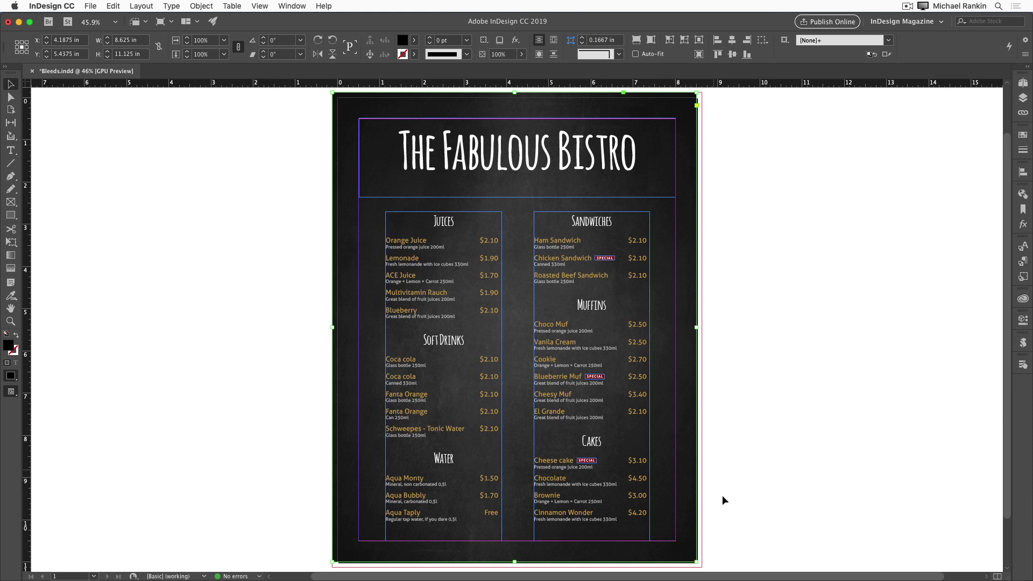
Drag the background's lower-right corner out to the bottom-right bleed corner.
{"action": "left_click", "coordinate": [724, 504]}
{"action": "left_click_drag", "start_coordinate": [723, 526], "coordinate": [684, 568]}
{"action": "left_click", "coordinate": [432, 477]}
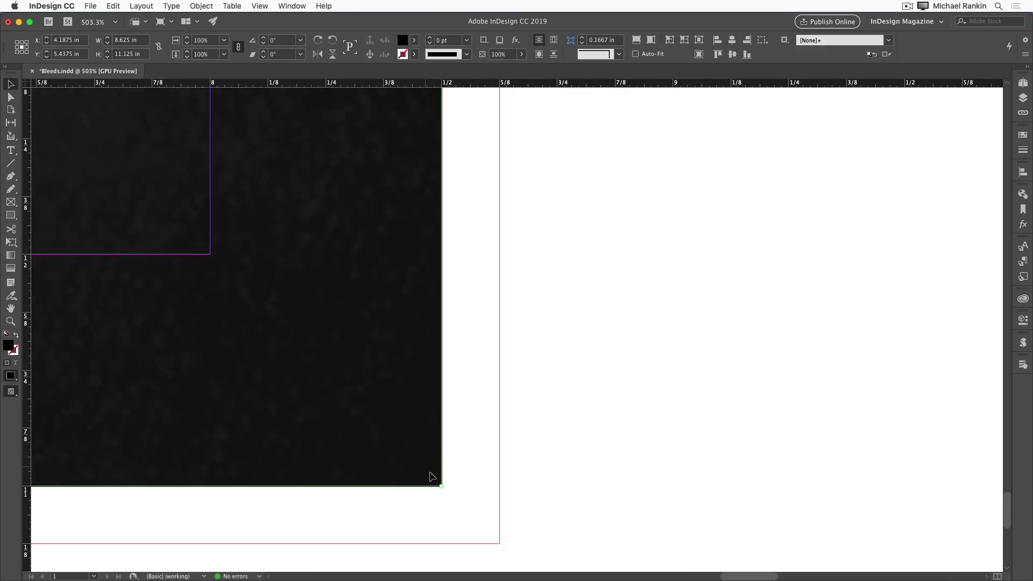
{"action": "left_click_drag", "start_coordinate": [441, 485], "coordinate": [498, 542]}
{"action": "key", "text": "super+0"}
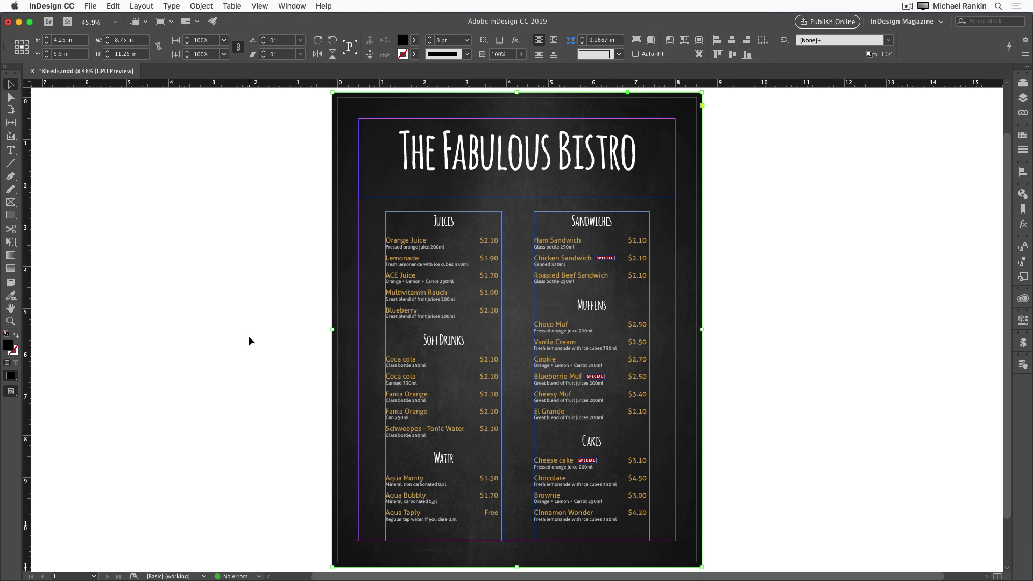
Export with the [Press Quality] PDF preset, saving as Bleeds.pdf on the Desktop.
{"action": "left_click", "coordinate": [90, 6]}
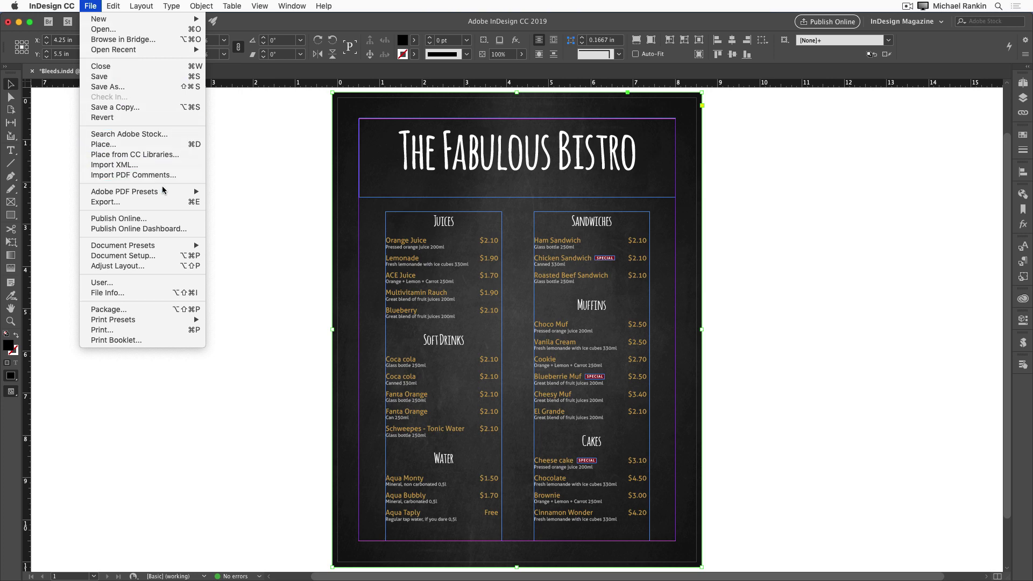
{"action": "mouse_move", "coordinate": [165, 191]}
{"action": "left_click", "coordinate": [287, 250]}
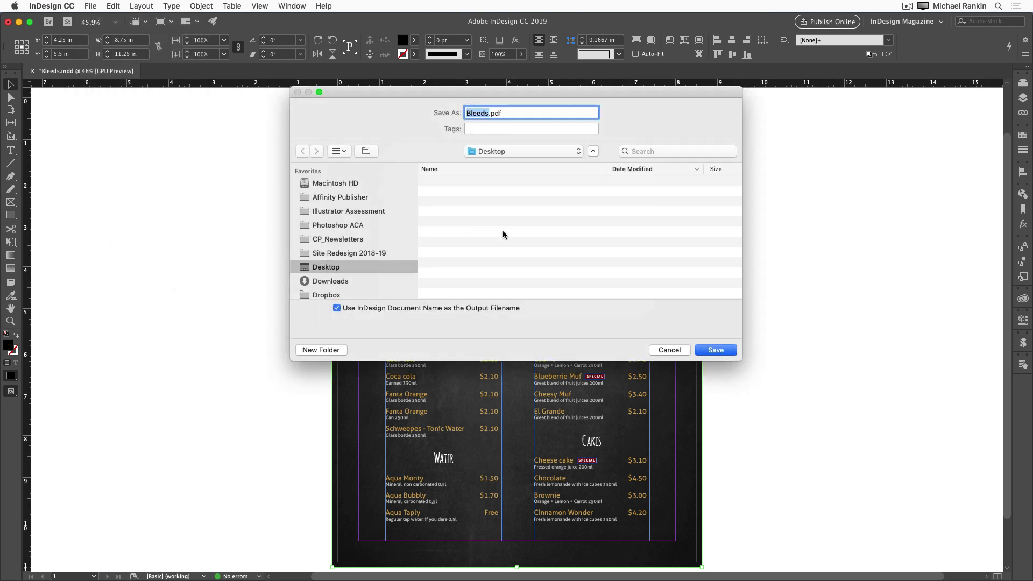
{"action": "left_click", "coordinate": [720, 350]}
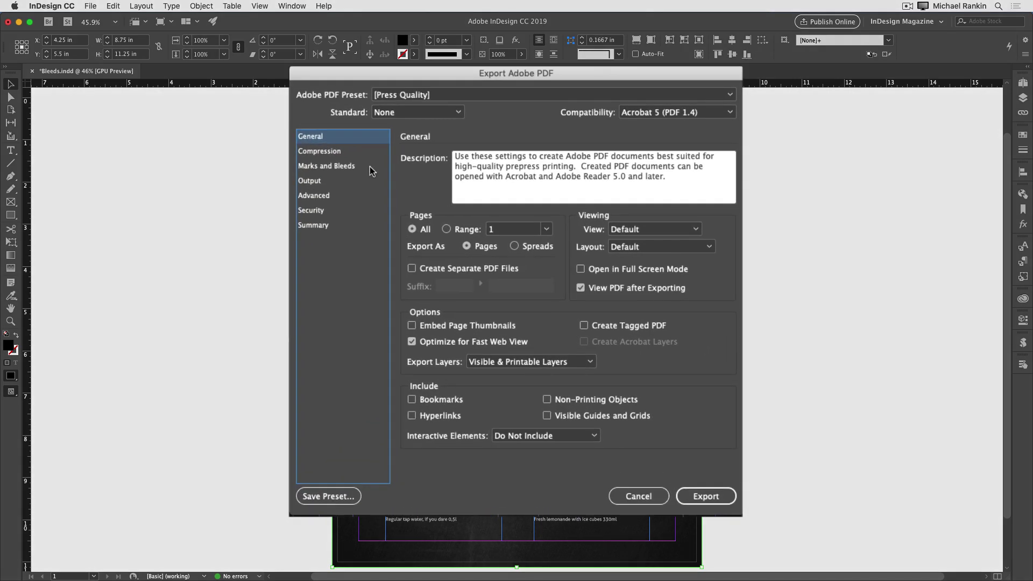
Add crop and bleed marks, use the document bleed settings, and export the PDF.
{"action": "left_click", "coordinate": [369, 166]}
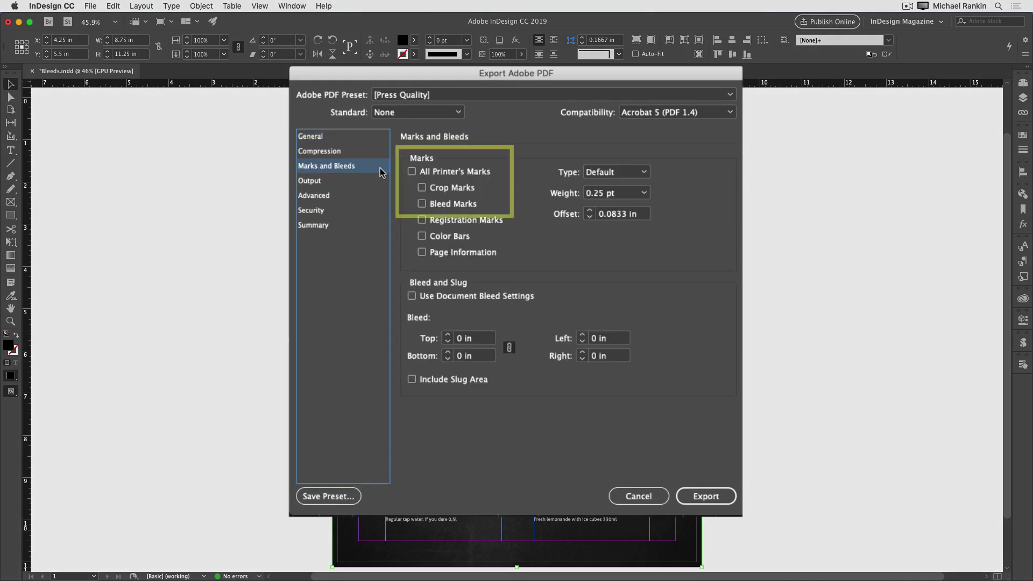
{"action": "left_click", "coordinate": [472, 192]}
{"action": "left_click", "coordinate": [469, 205]}
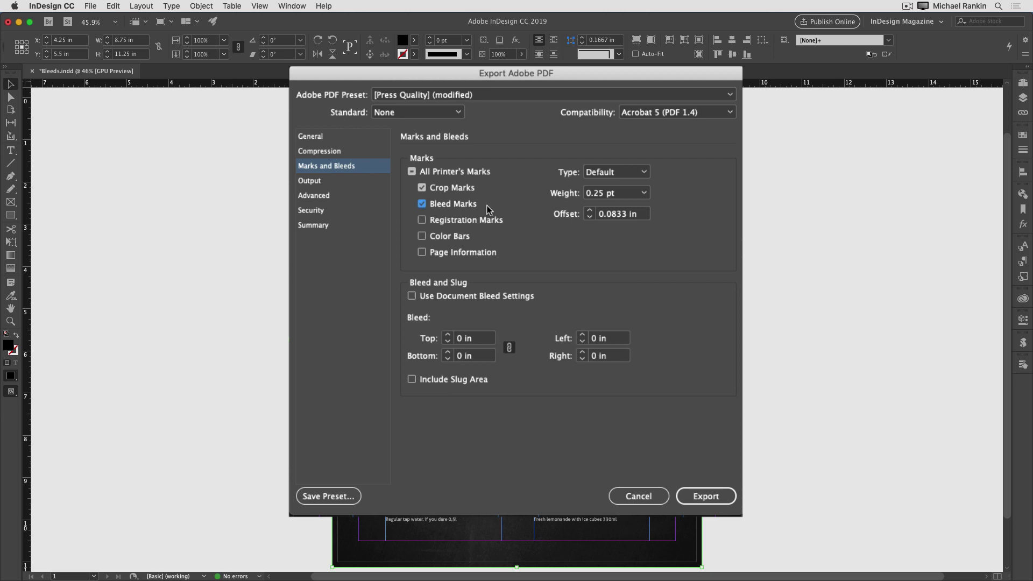
{"action": "left_click", "coordinate": [498, 298]}
{"action": "left_click", "coordinate": [462, 299]}
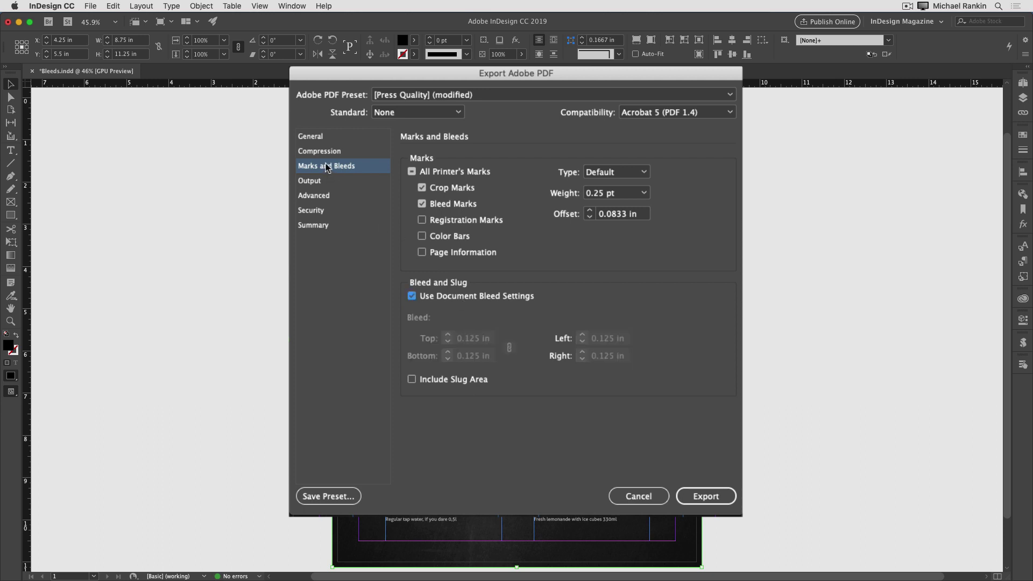
{"action": "left_click", "coordinate": [325, 136]}
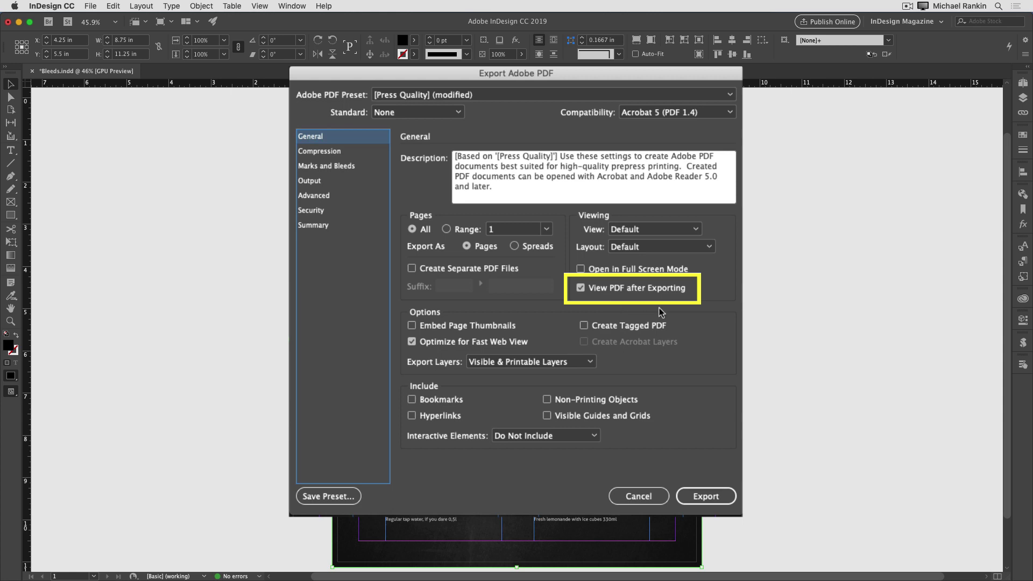
{"action": "left_click", "coordinate": [717, 493]}
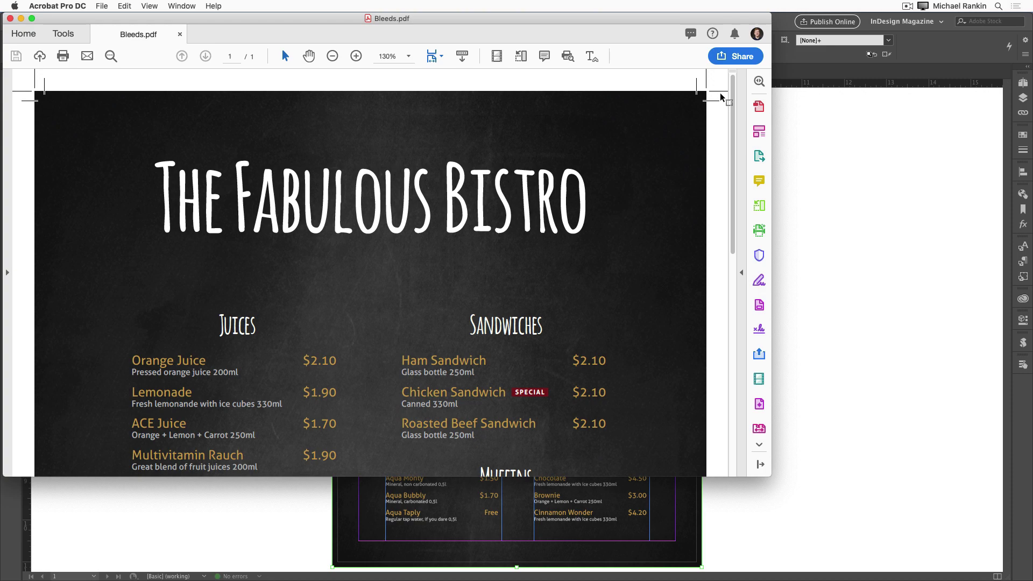
Leave the Bleeds.pdf preview and go back to the InDesign layout.
{"action": "key", "text": "super+Tab"}
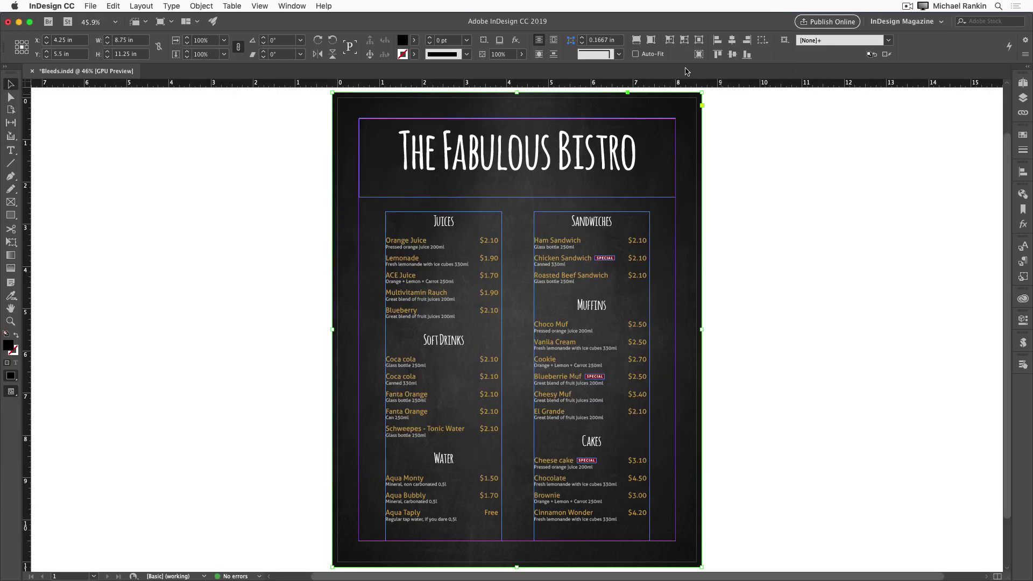
Start a new Print Letter document with a linked .125in bleed on all sides.
{"action": "left_click", "coordinate": [90, 5]}
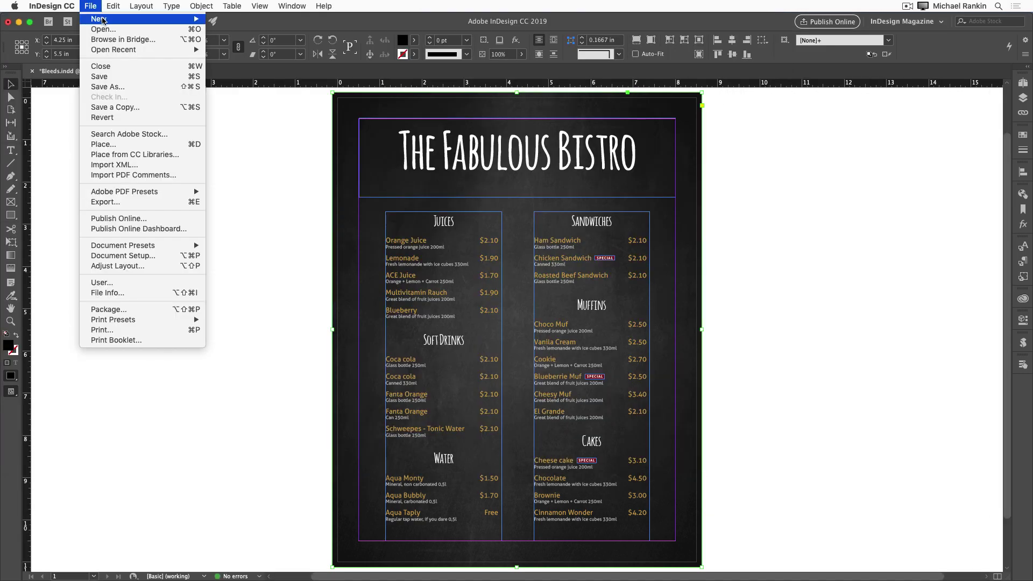
{"action": "mouse_move", "coordinate": [105, 19]}
{"action": "left_click", "coordinate": [247, 23]}
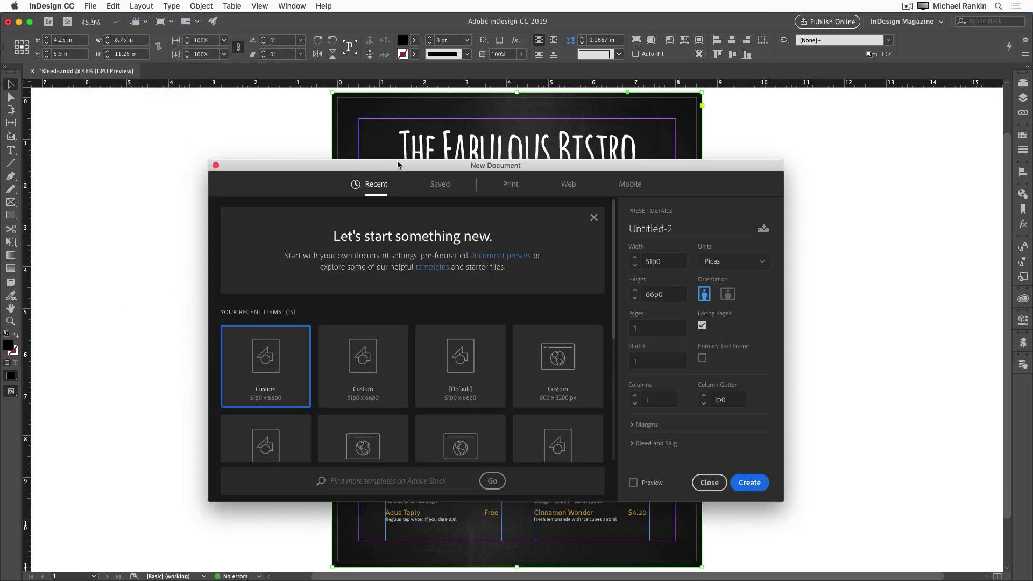
{"action": "left_click", "coordinate": [509, 184]}
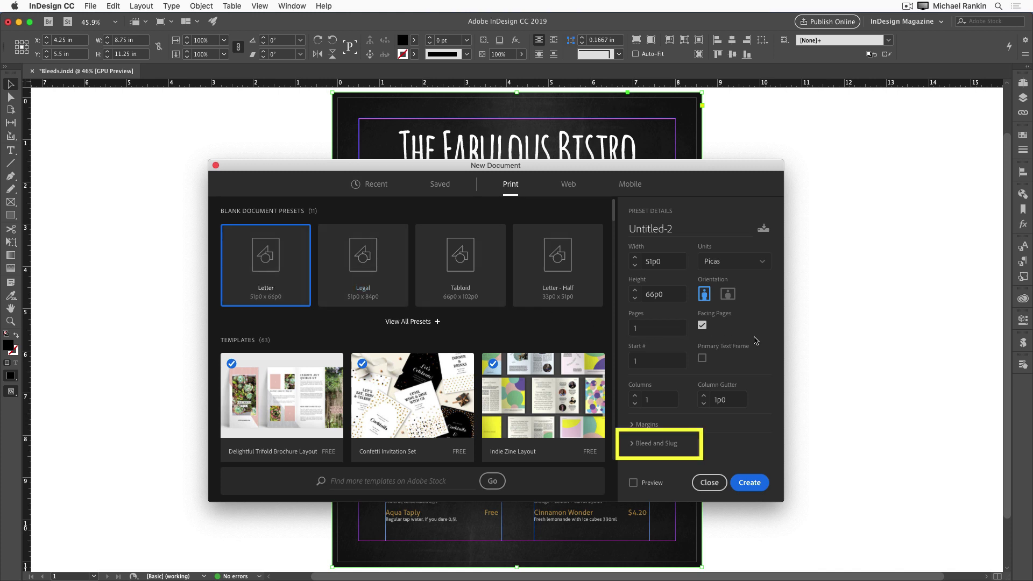
{"action": "left_click", "coordinate": [633, 444]}
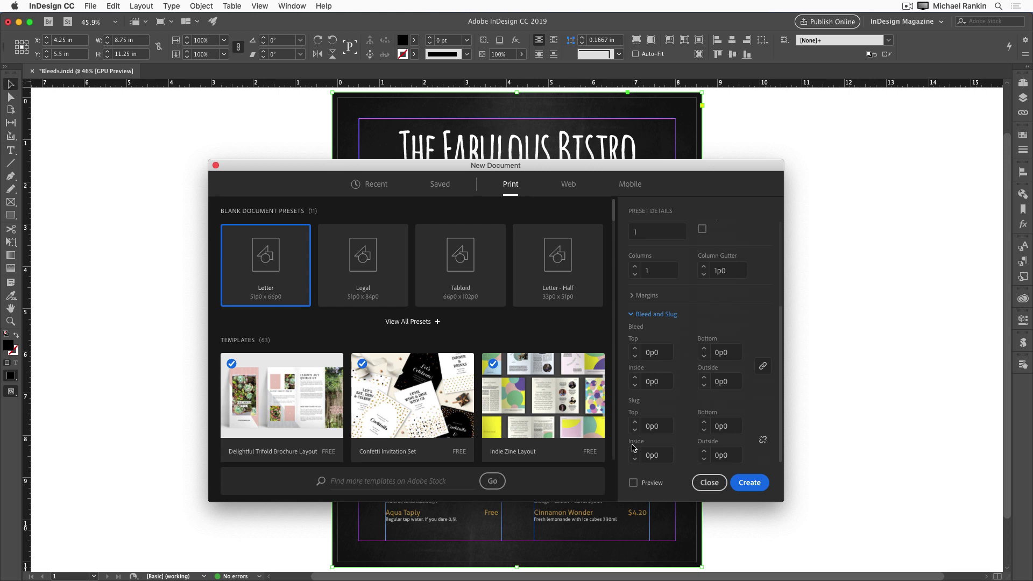
{"action": "left_click", "coordinate": [663, 352]}
{"action": "type", "text": ".125in"}
{"action": "key", "text": "Tab"}
Create the Untitled-2 document with its 0p9 bleed.
{"action": "left_click", "coordinate": [750, 483]}
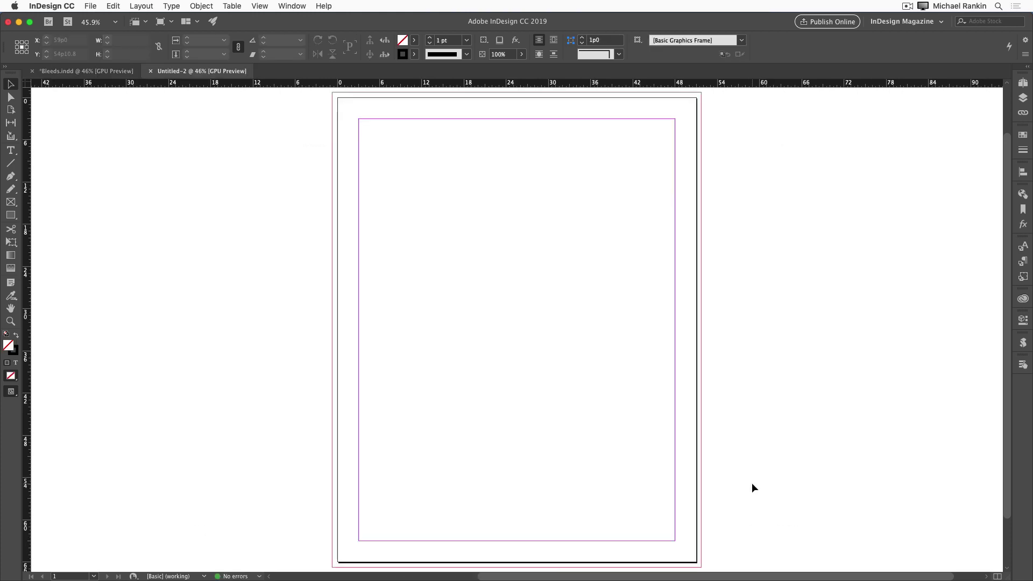